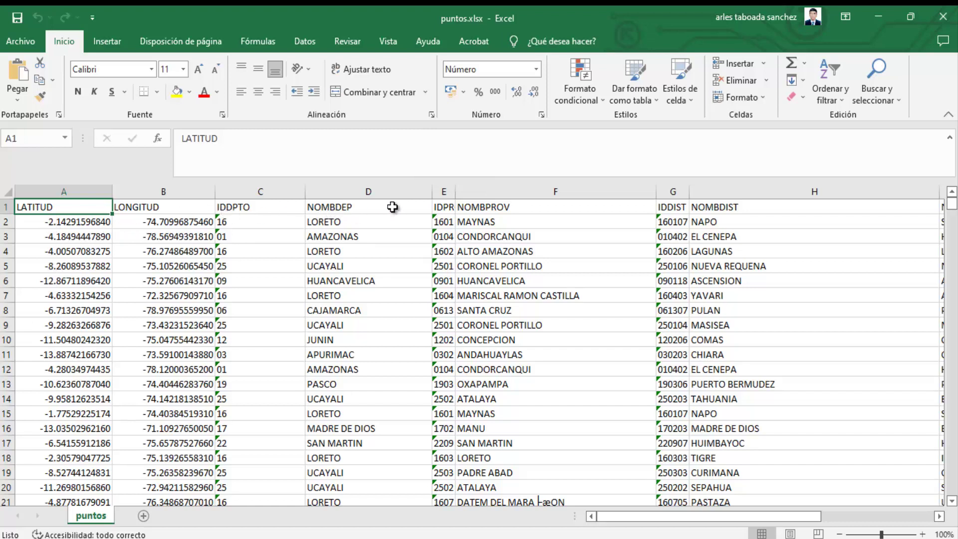
Examine the coordinate data in the LATITUD and LONGITUD columns of puntos.xlsx.
drag(683, 521, 662, 516)
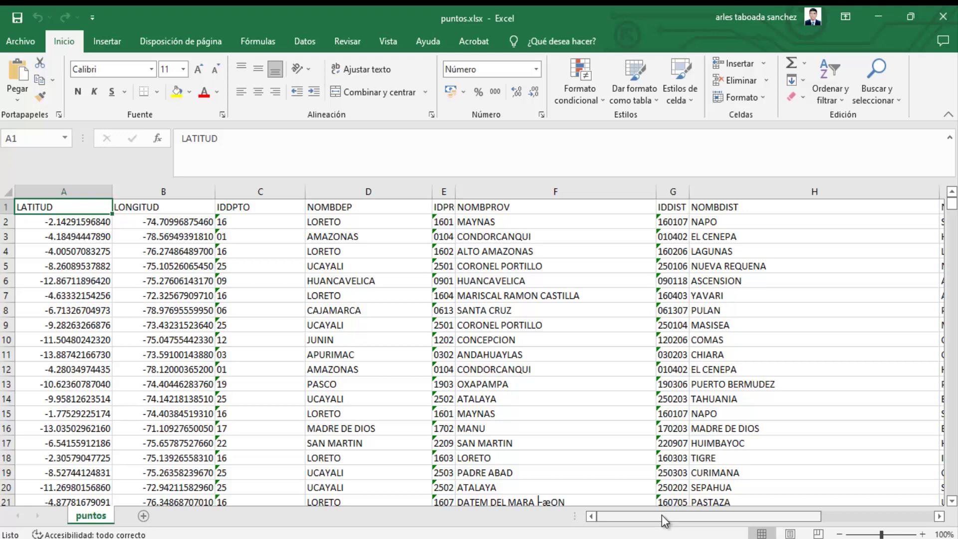
key(Down)
key(Down)
key(Down)
key(Down)
key(Down)
key(Down)
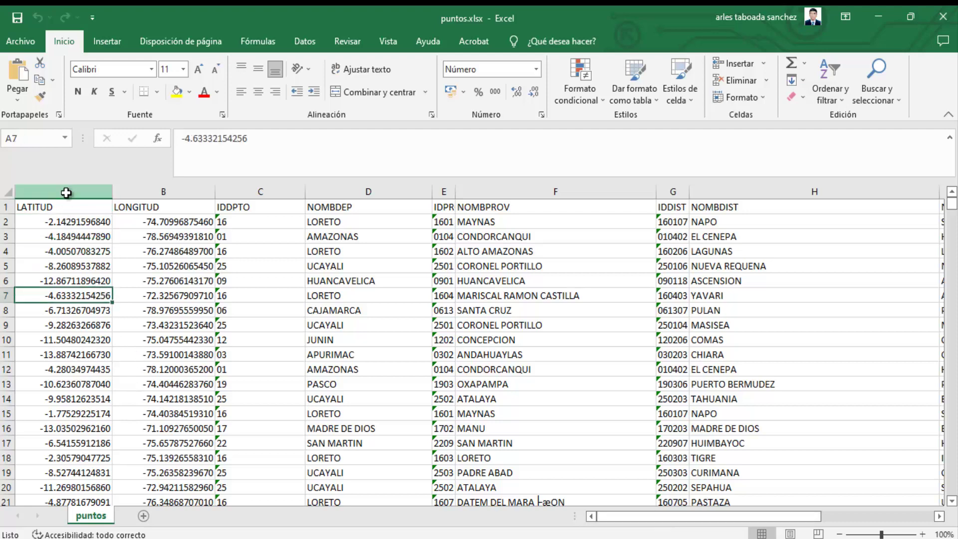
click(65, 190)
key(Right)
key(Down)
key(Down)
key(Down)
click(161, 188)
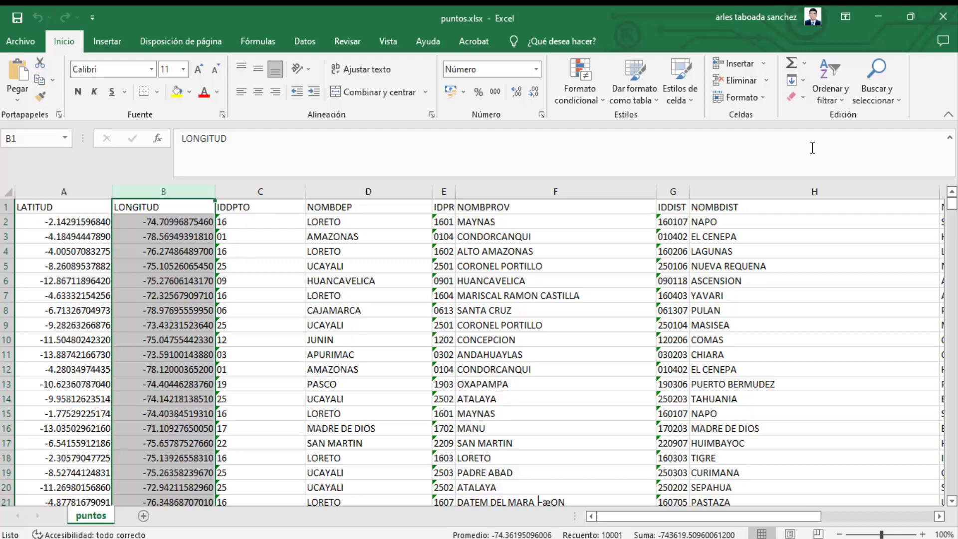
Examine the last records of the puntos sheet to check where the data ends.
drag(952, 203, 952, 490)
click(284, 474)
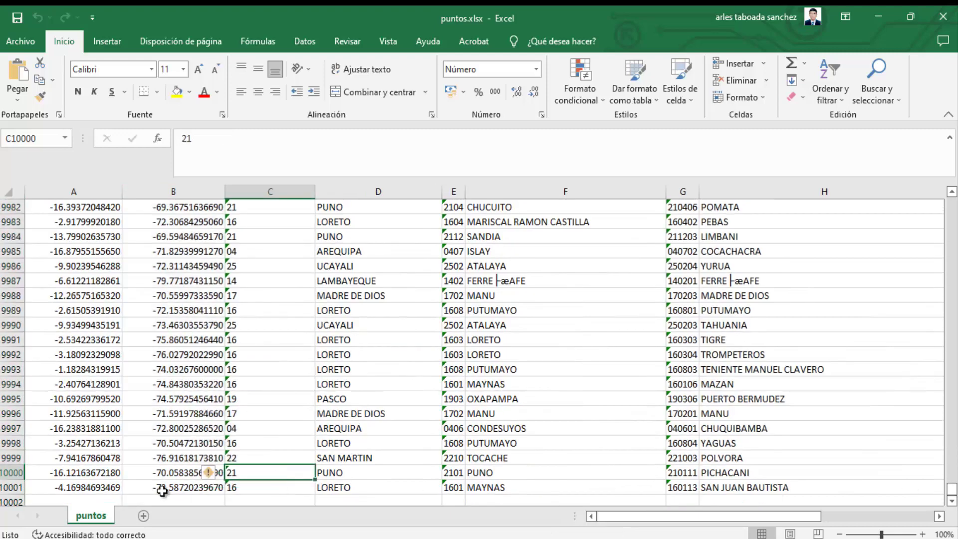
click(17, 487)
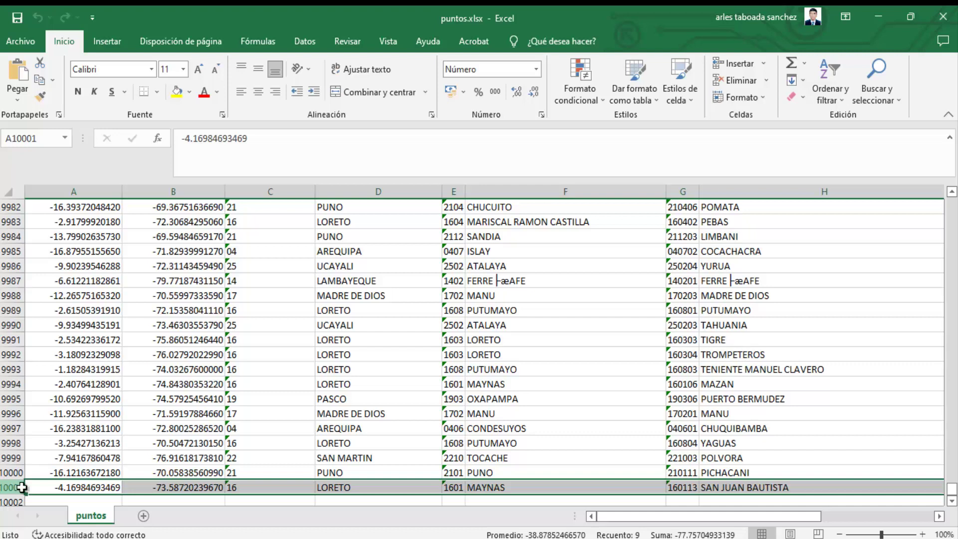
click(547, 413)
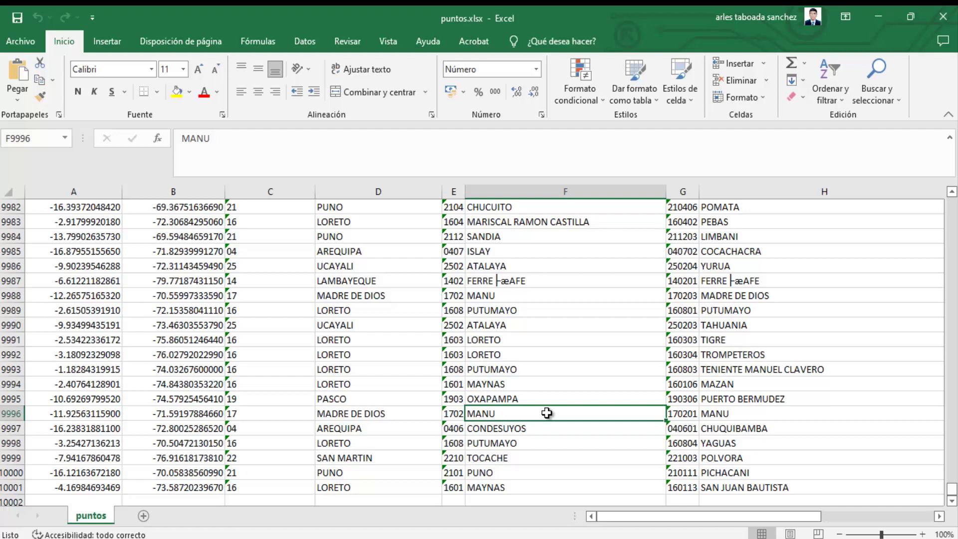
Close the workbook and upload puntos.xlsx from the gee folder to the session files of the csvExcel.ipynb Colab notebook.
click(954, 21)
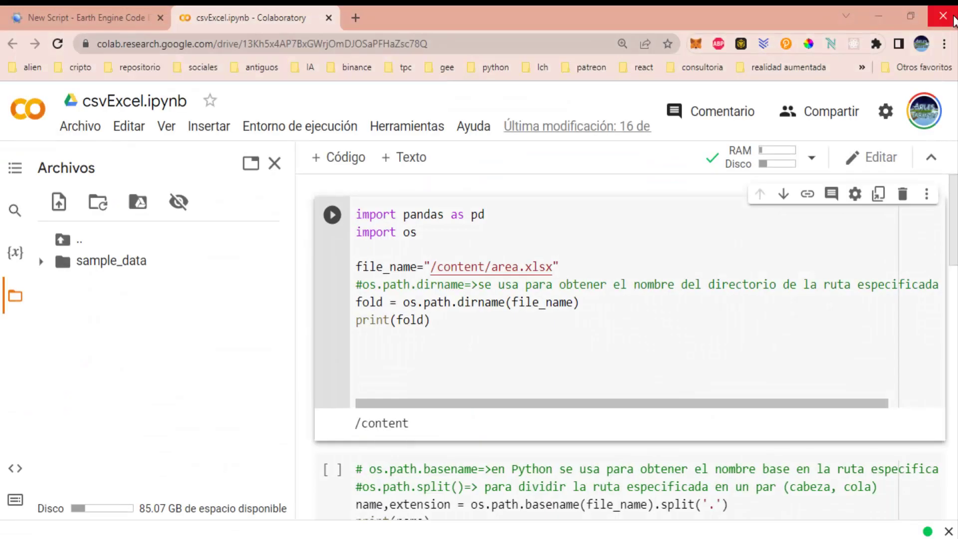
key(alt+Tab)
double_click(439, 7)
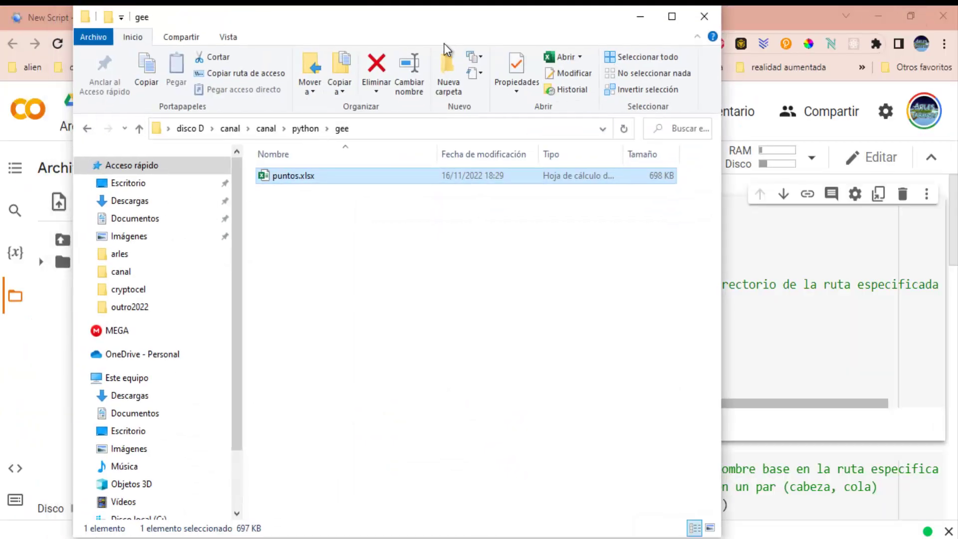
drag(456, 22, 758, 58)
drag(598, 203, 91, 331)
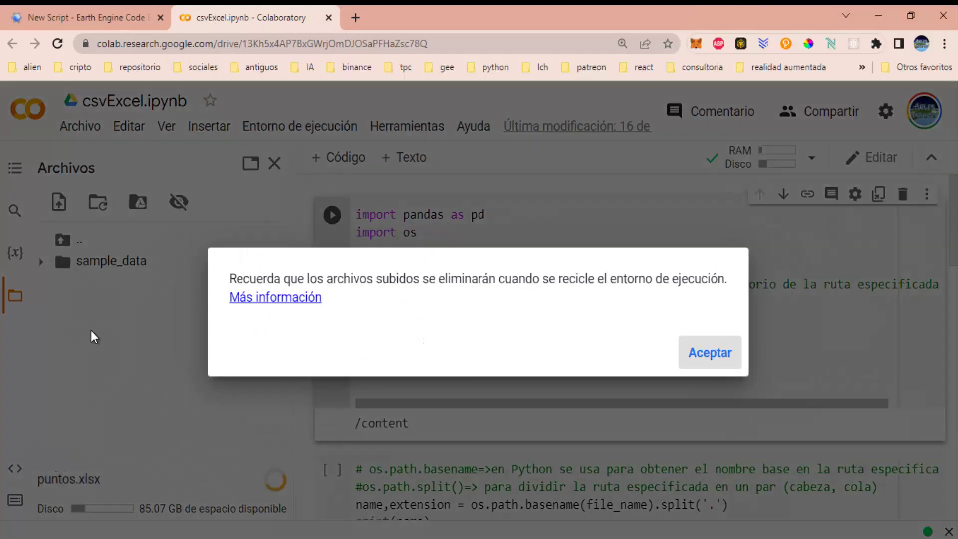
click(683, 347)
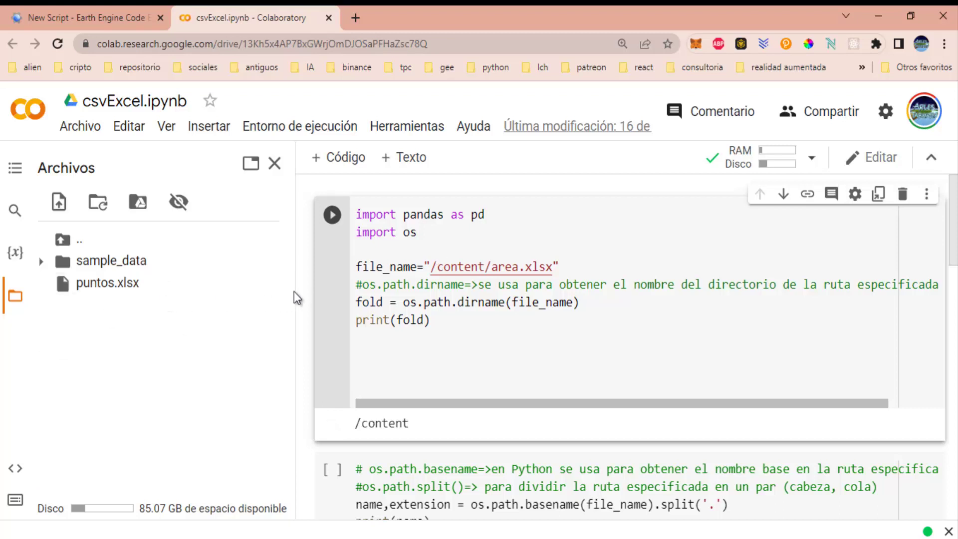
Set file_name to "/content/puntos.xlsx" in the first code cell and run that cell.
click(282, 286)
click(307, 410)
drag(430, 266, 555, 267)
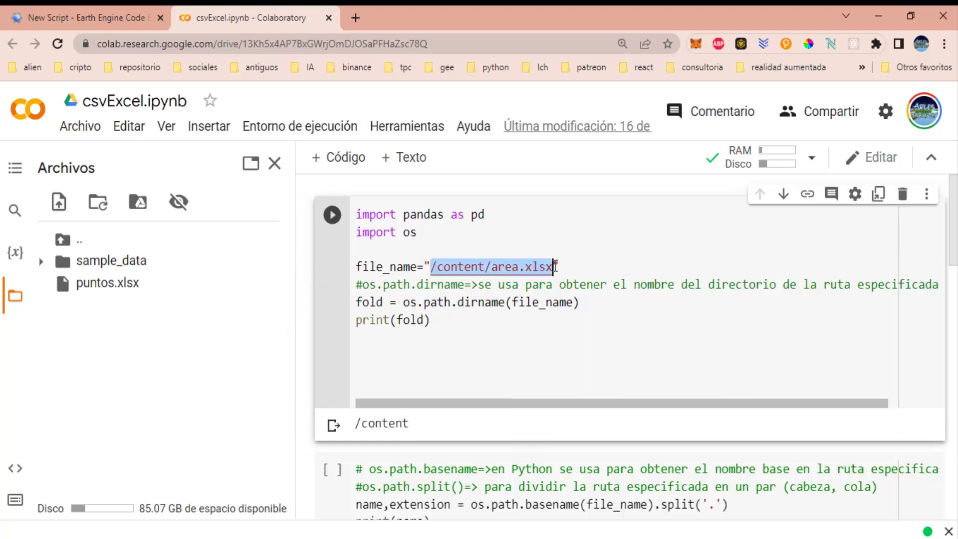
text(/content/puntos.xlsx)
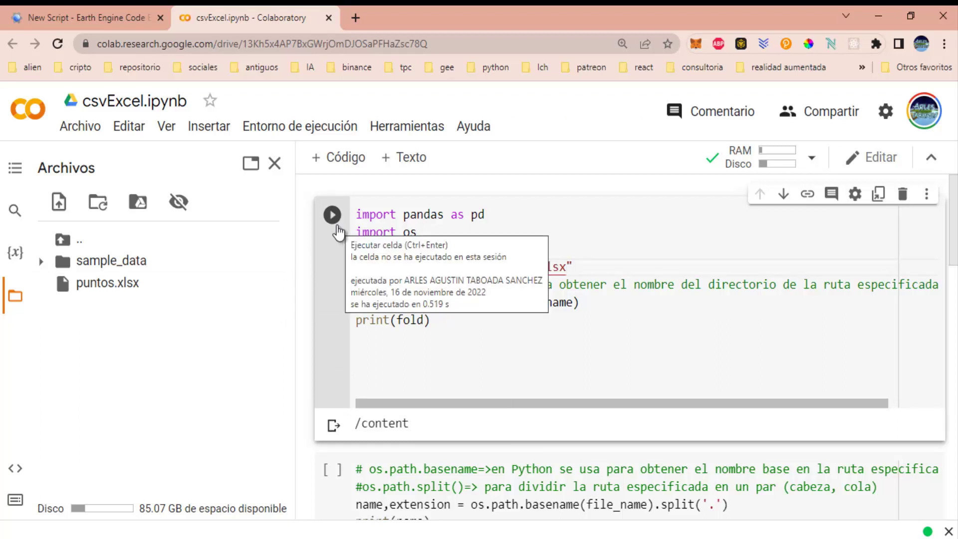
click(332, 215)
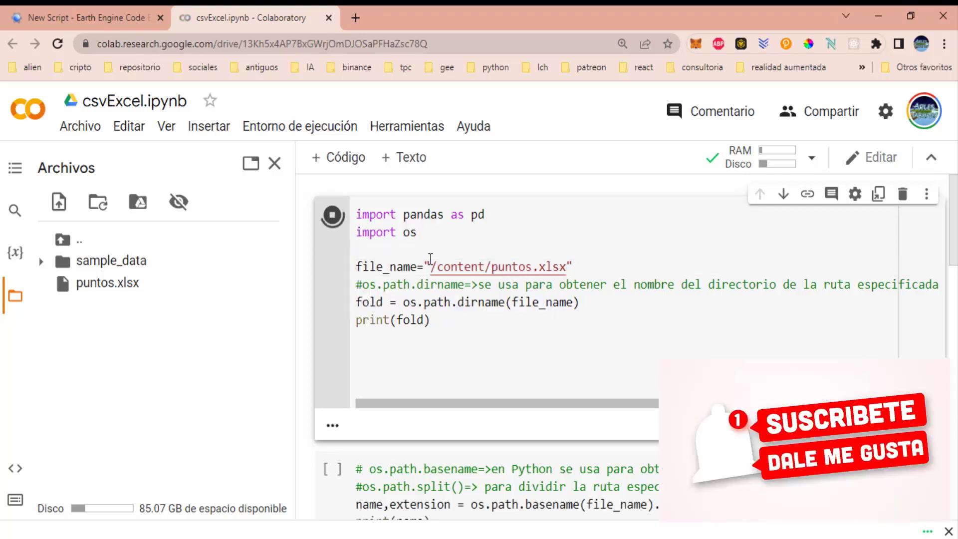
Run the cell that splits the file name and extension, and the final cell that converts Excel to CSV.
scroll(505, 324, down, 3)
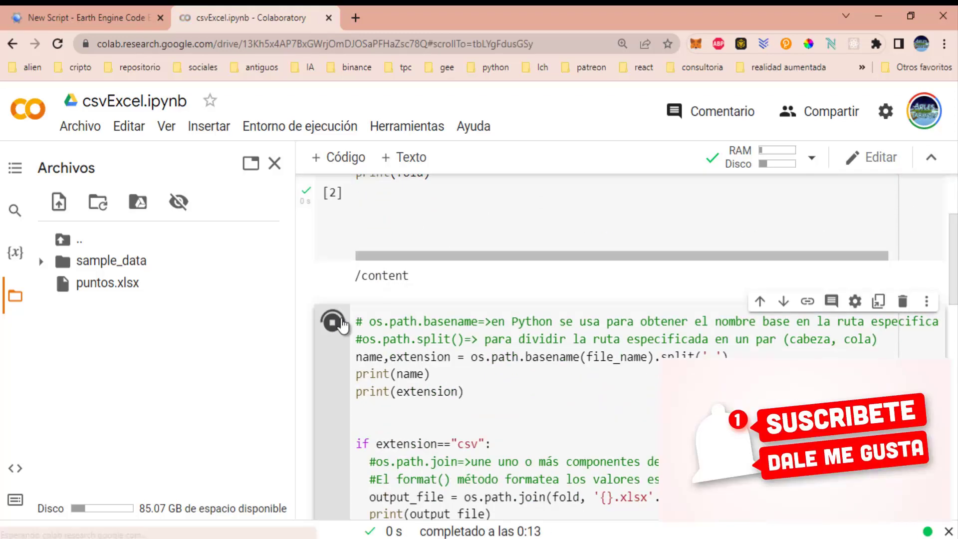
click(332, 330)
scroll(456, 336, down, 3)
scroll(456, 339, down, 3)
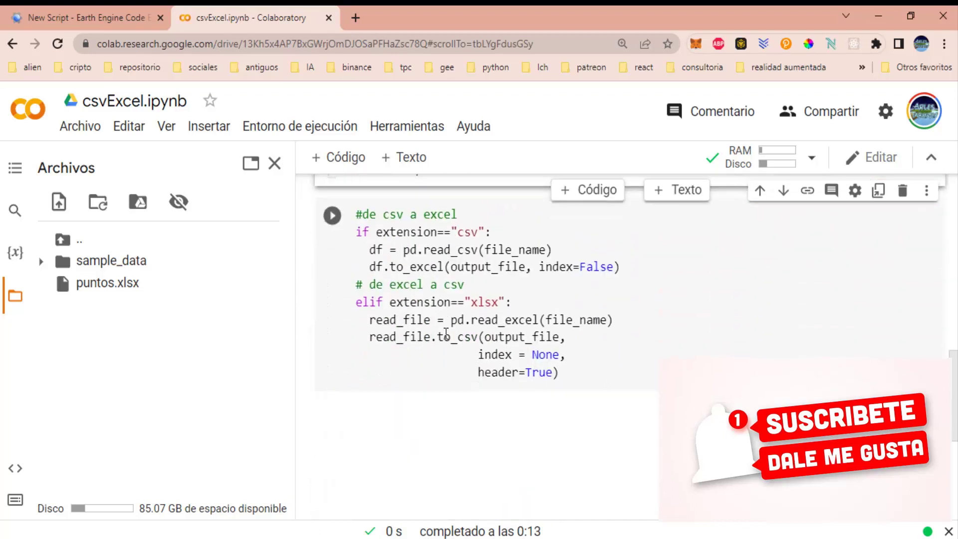
click(331, 214)
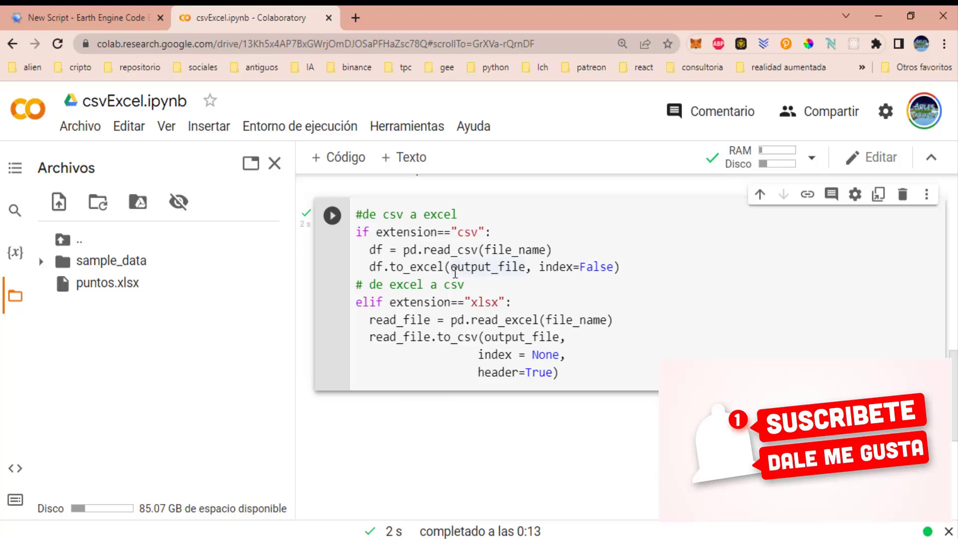
Refresh the session's file list and download puntos.csv.
click(100, 205)
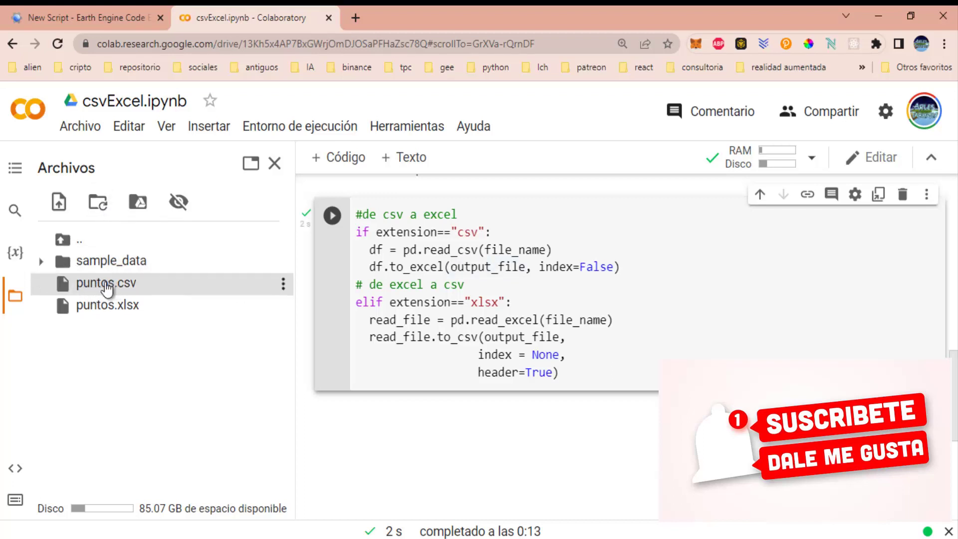
click(283, 286)
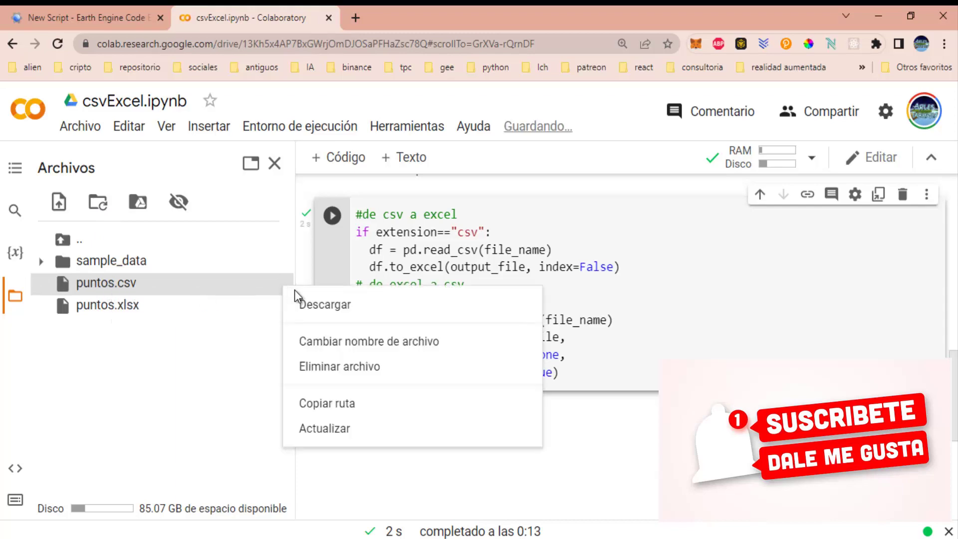
click(323, 310)
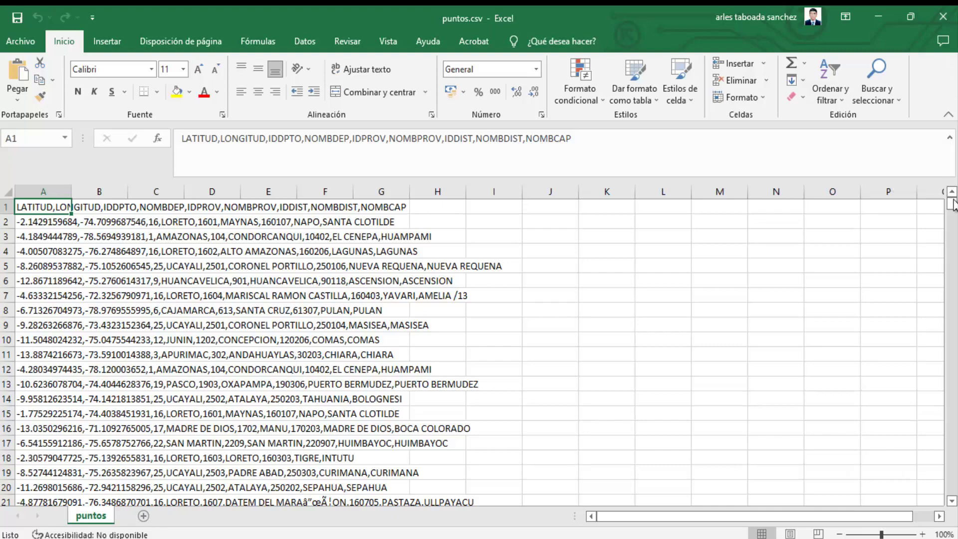
Check the converted puntos.csv records through to the last rows in Excel and close the file.
drag(953, 210, 952, 212)
drag(953, 355, 951, 506)
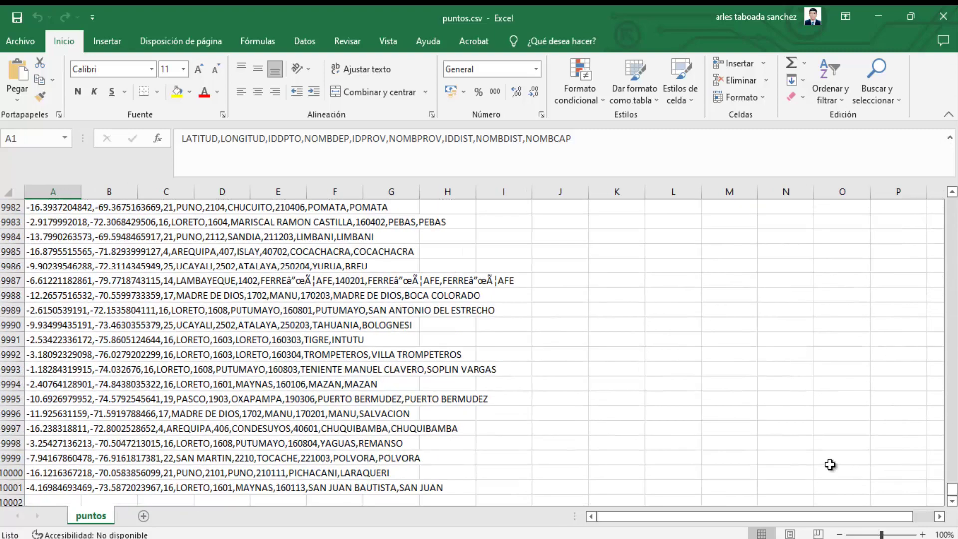
scroll(830, 462, up, 1)
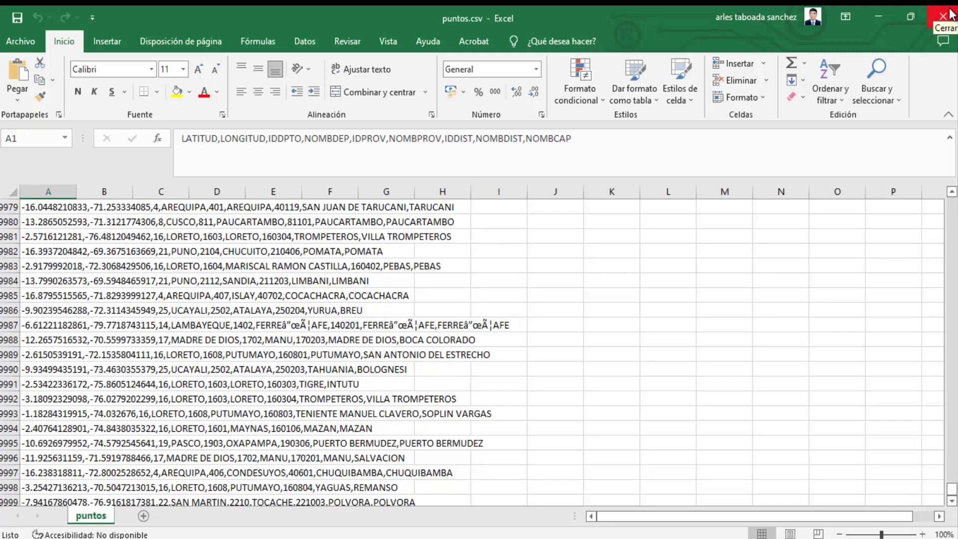
click(943, 16)
Switch to the Earth Engine Code Editor and start a new CSV table asset upload.
click(134, 11)
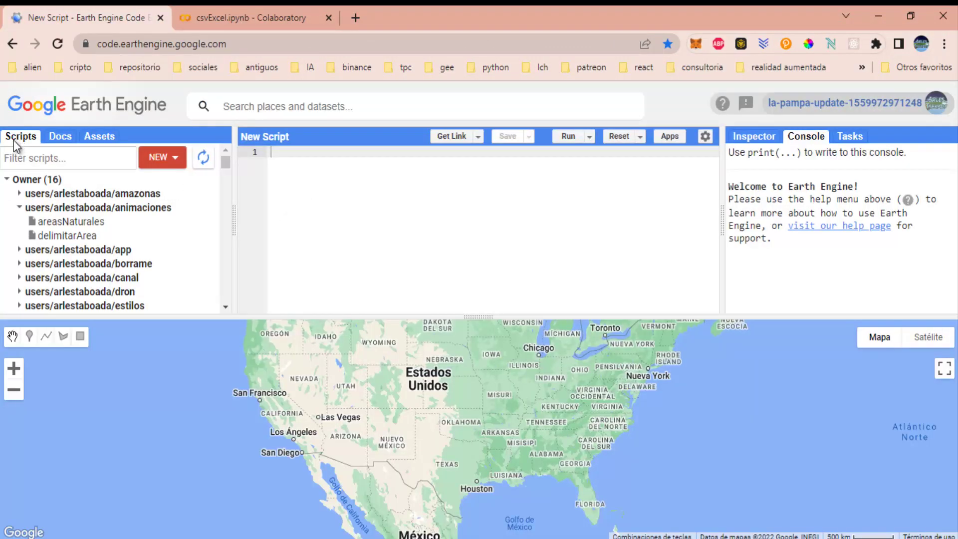
click(61, 138)
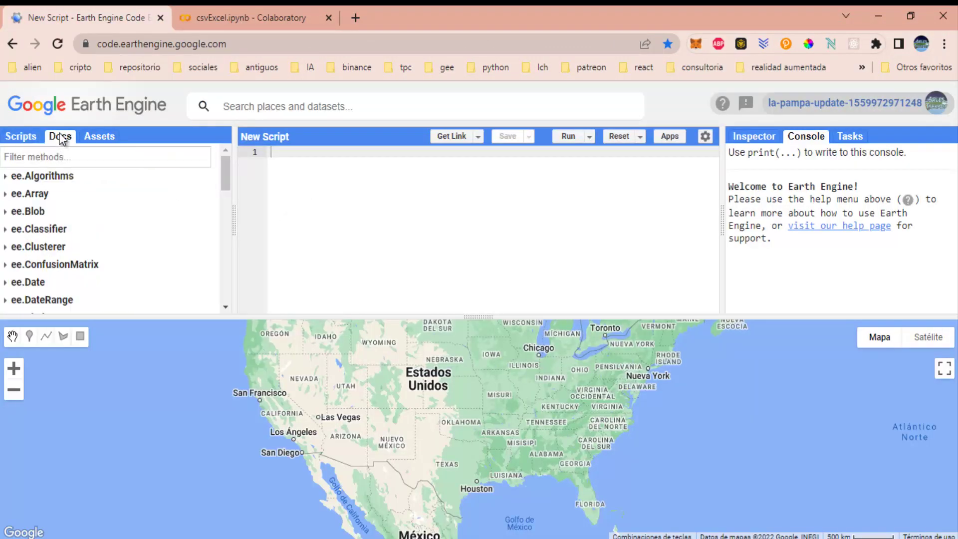
click(100, 138)
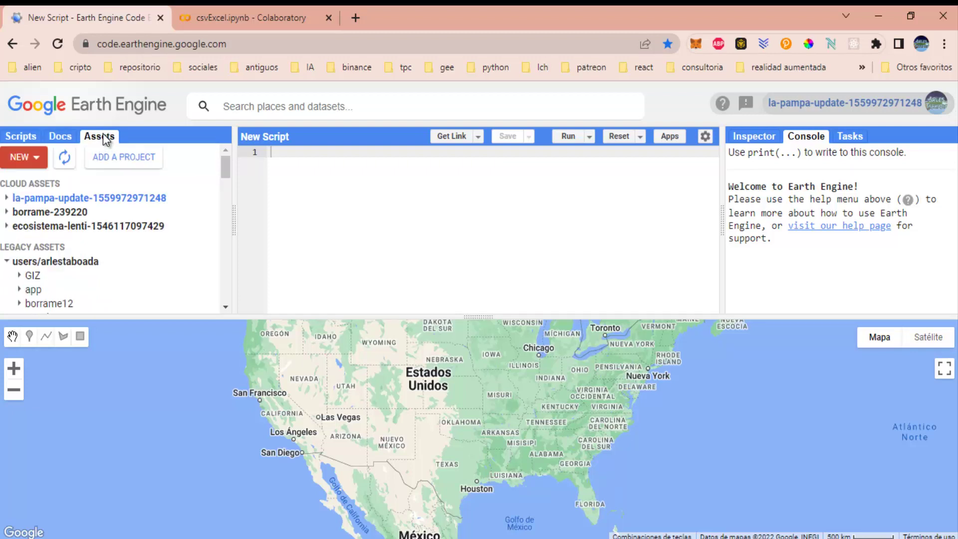
click(37, 159)
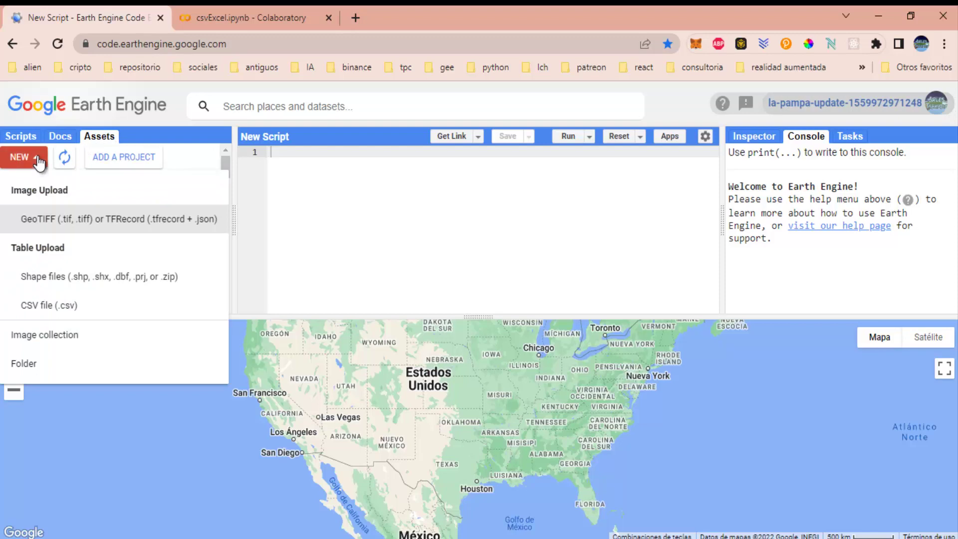
click(51, 309)
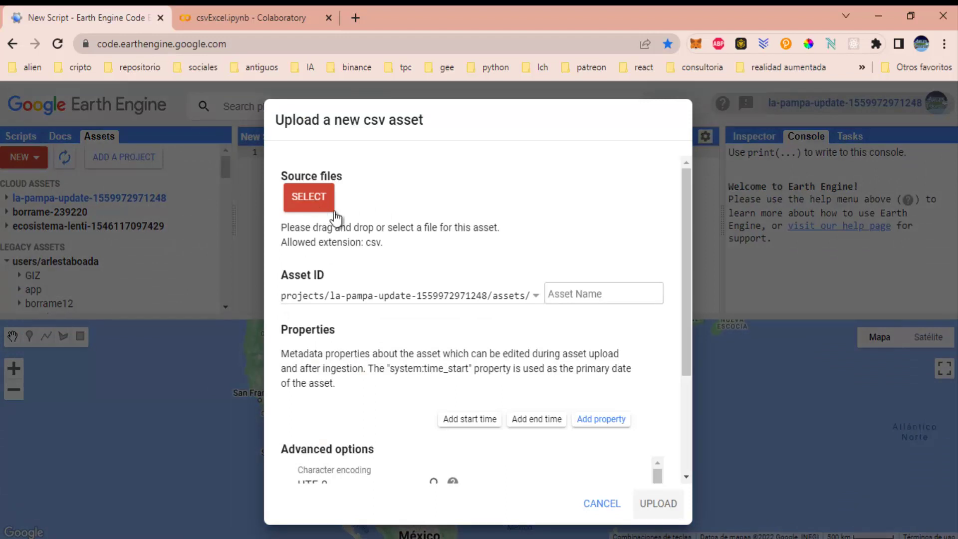
Set the asset's destination to the legacy users root and enter the folder prefix canal/ in the asset name.
click(501, 305)
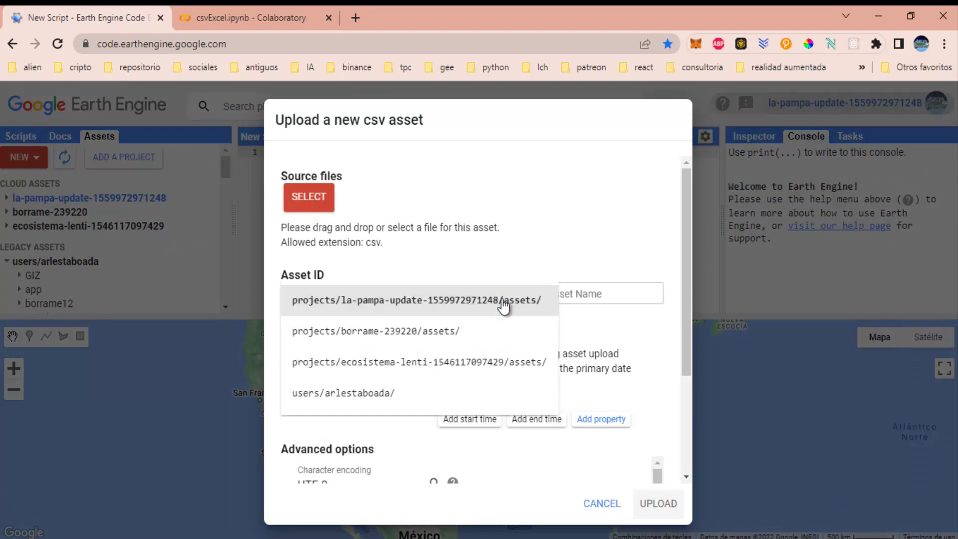
click(391, 394)
click(465, 295)
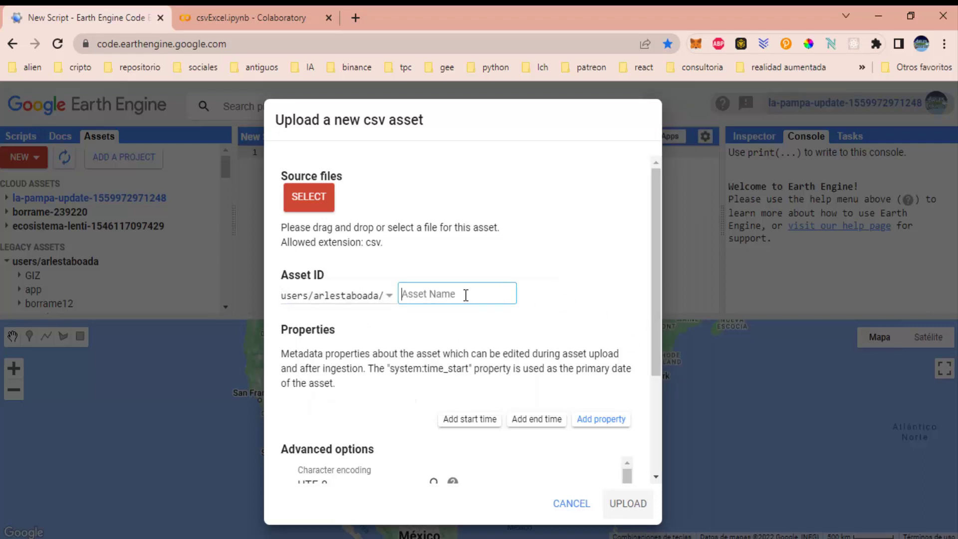
text(canal)
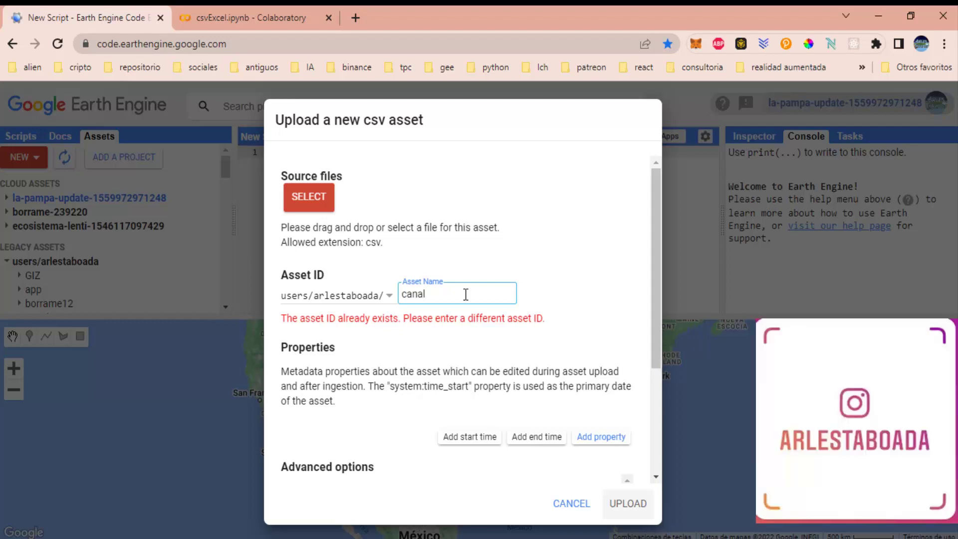
text(/)
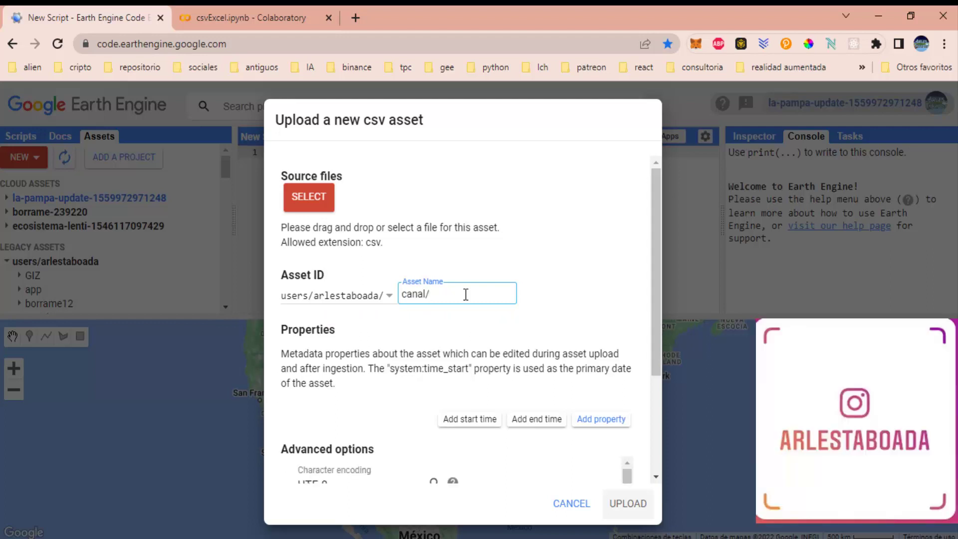
Choose puntos.csv from Descargas as the source file and complete the asset name as canal/puntos.
click(298, 198)
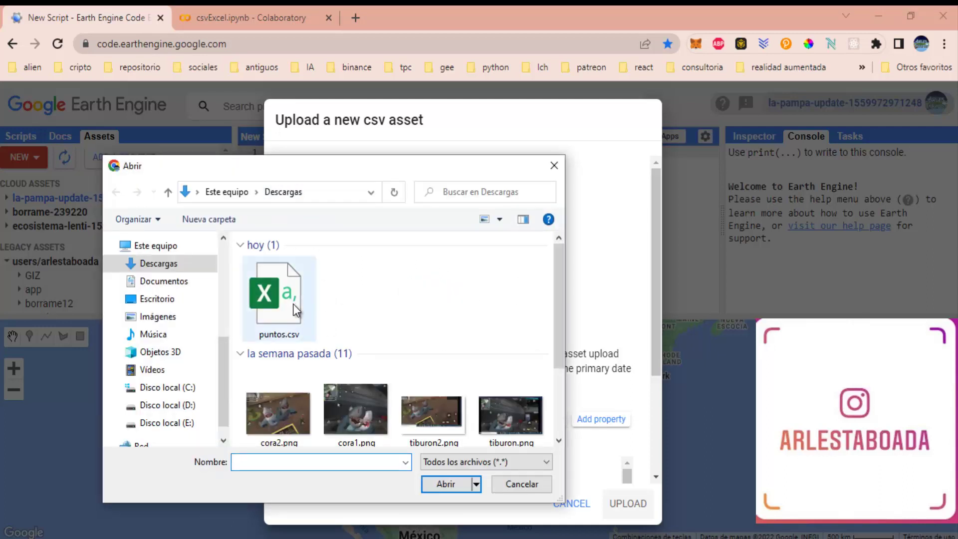
click(296, 309)
click(450, 486)
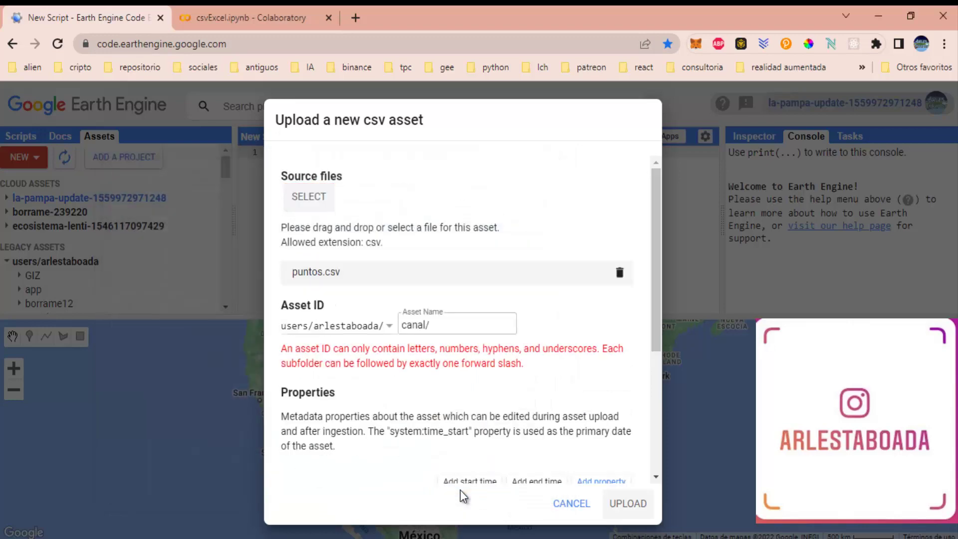
click(444, 325)
text(puntos)
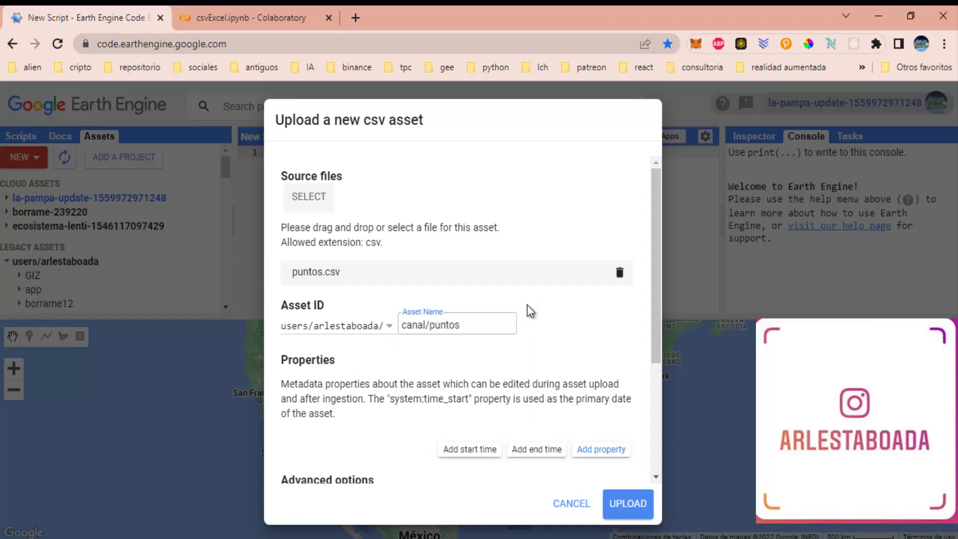
scroll(526, 305, down, 2)
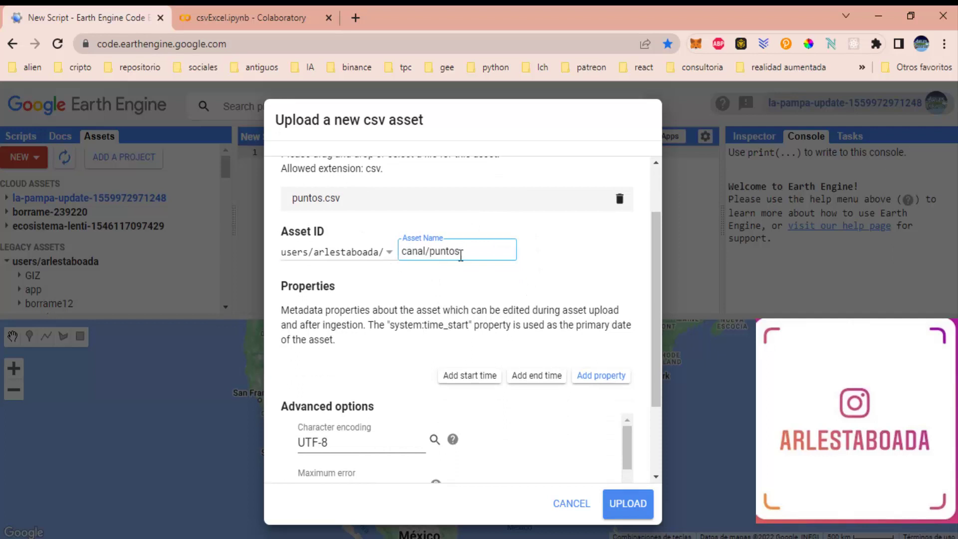
scroll(487, 279, down, 2)
scroll(490, 279, up, 3)
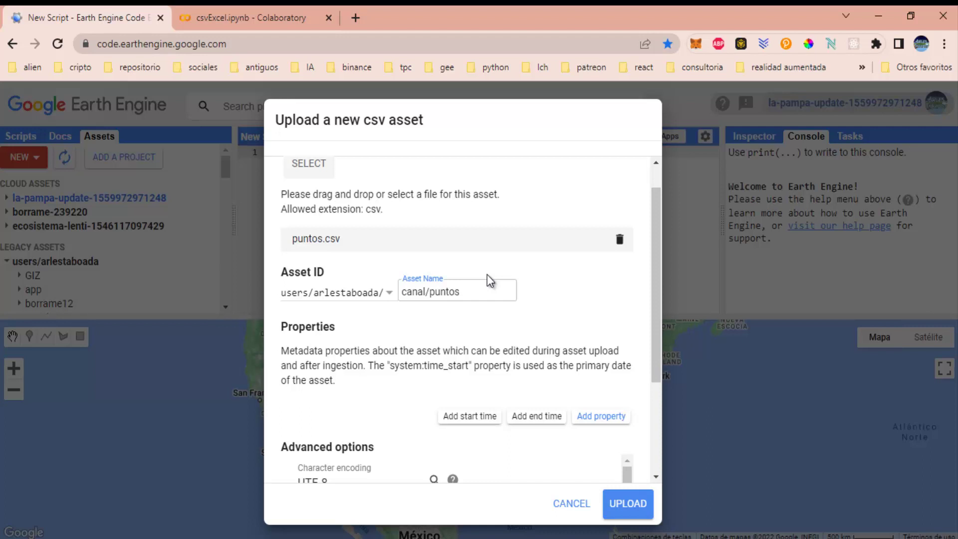
Copy the LATITUD header from puntos.xlsx in Excel and enter it as the Y column in the upload's advanced options.
scroll(487, 274, down, 3)
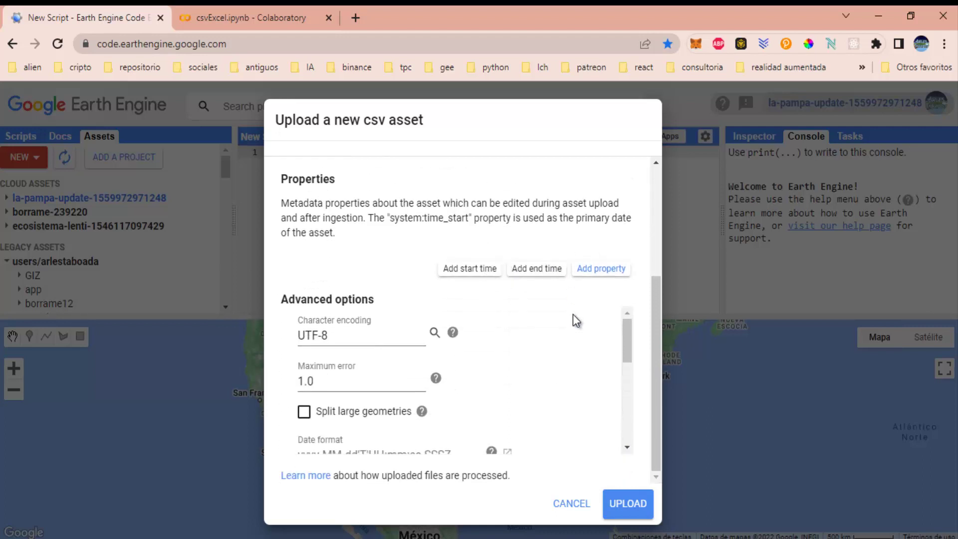
scroll(573, 321, down, 3)
scroll(519, 347, up, 2)
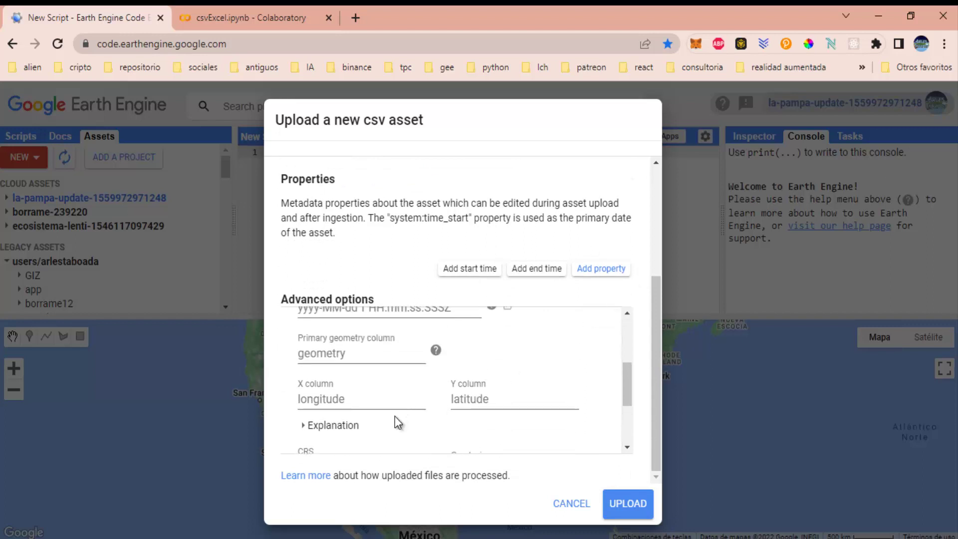
click(351, 400)
click(492, 394)
click(336, 397)
key(alt+Tab)
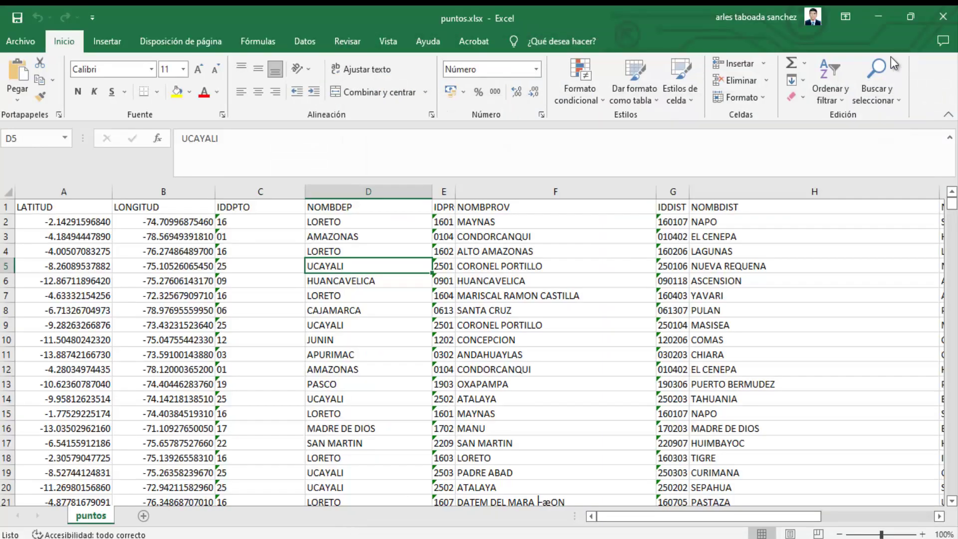
double_click(74, 206)
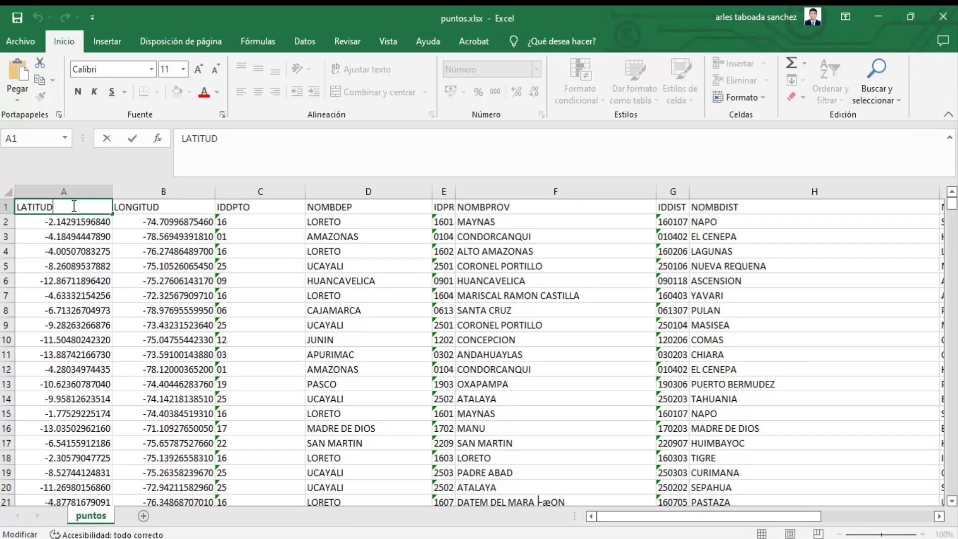
double_click(21, 206)
key(ctrl+c)
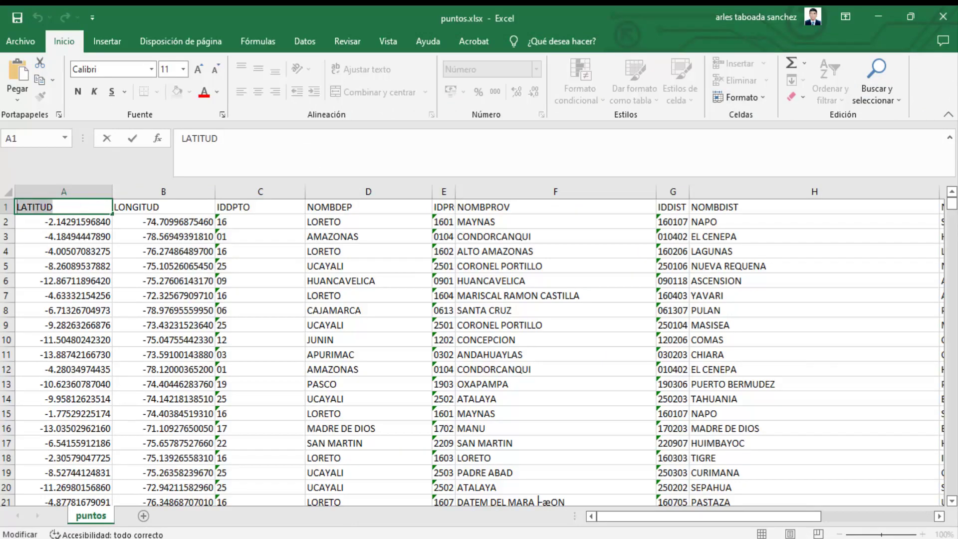
click(877, 7)
click(485, 398)
key(ctrl+v)
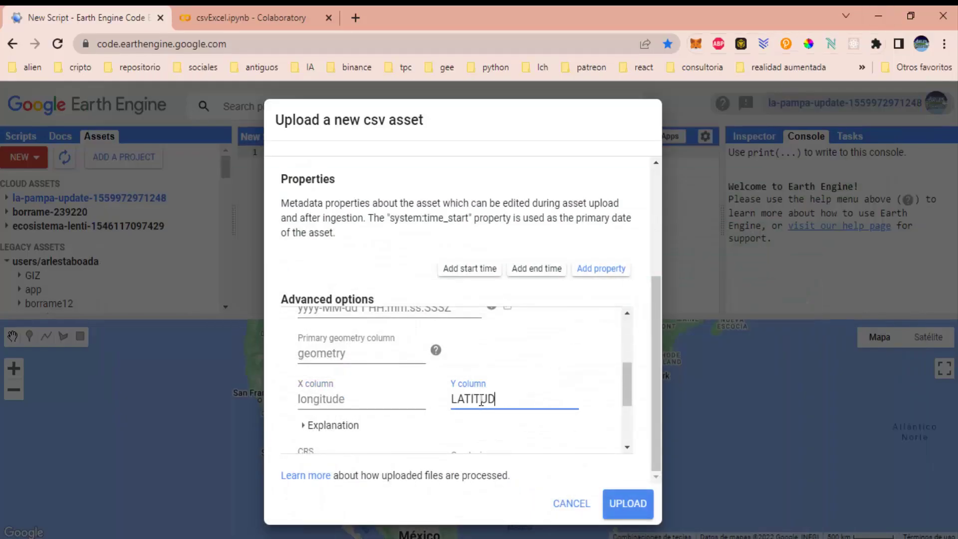
Copy the LONGITUD header from puntos.xlsx in Excel and enter it as the X column of the CSV upload.
click(528, 532)
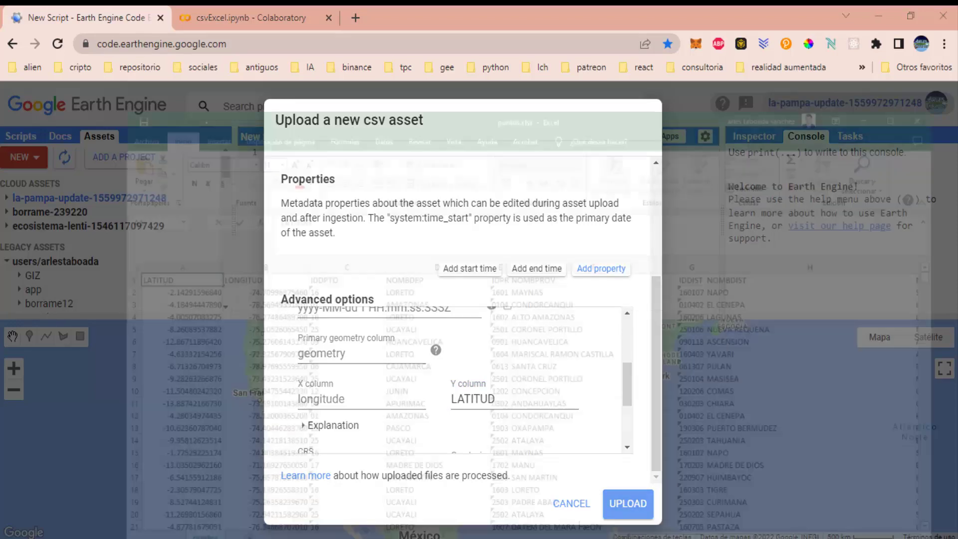
click(165, 207)
double_click(165, 207)
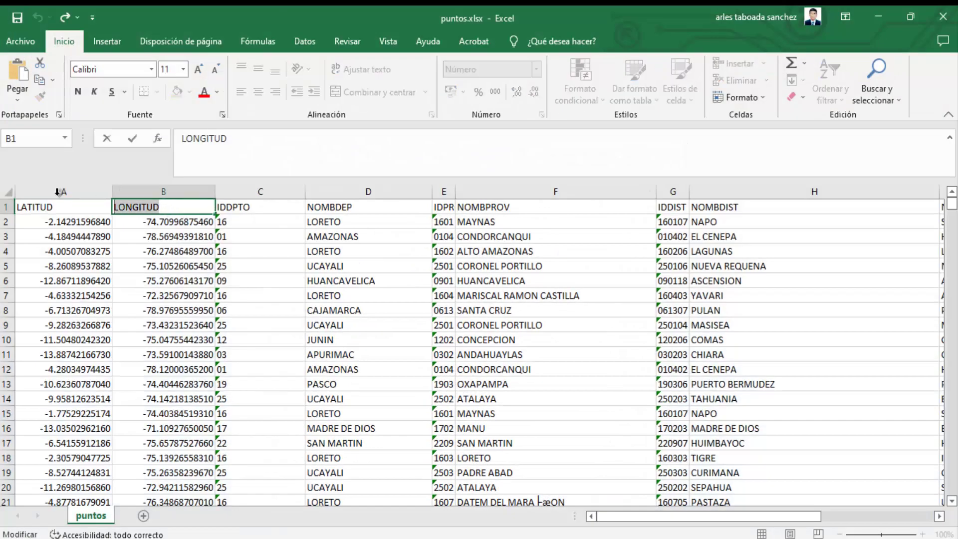
key(ctrl+c)
click(878, 16)
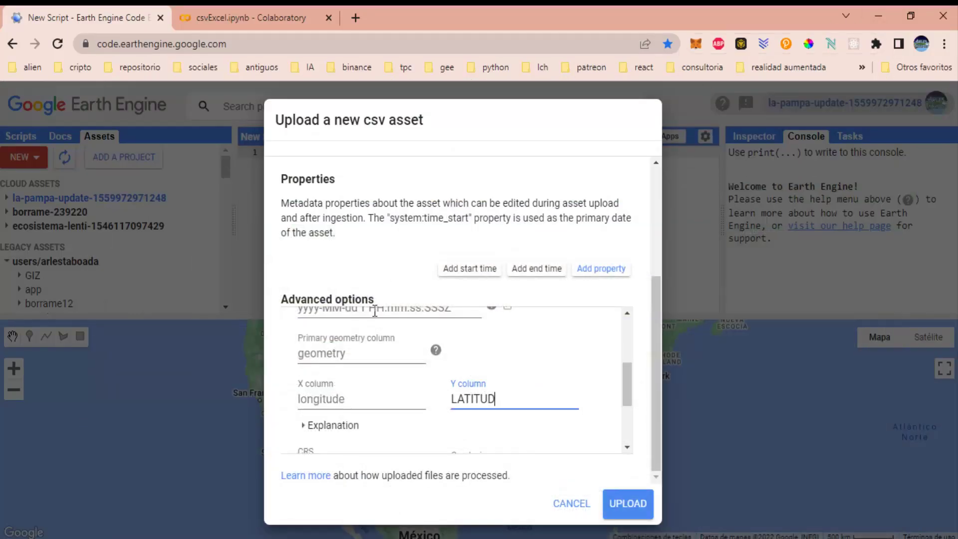
click(333, 399)
key(ctrl+v)
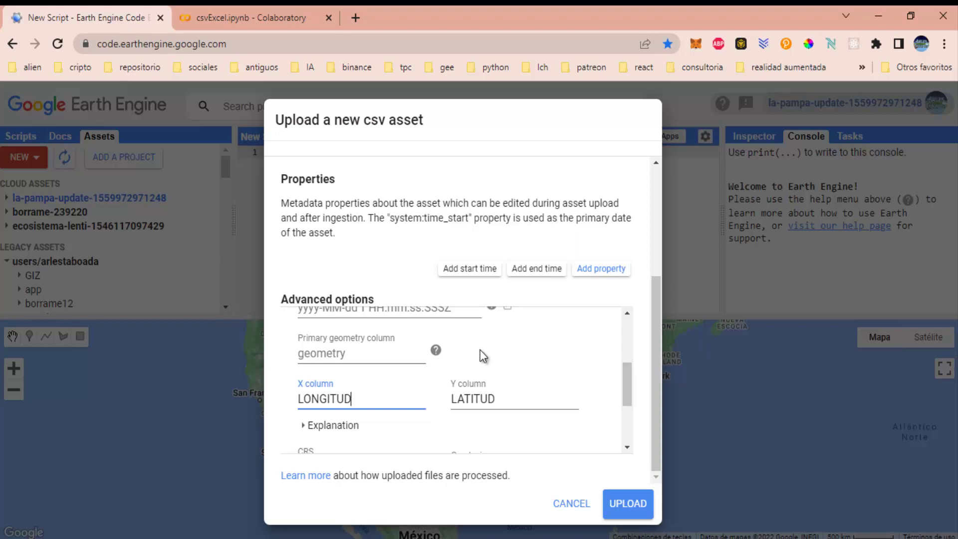
Review the character encoding and remaining advanced options, keeping UTF-8 encoding, and submit the puntos.csv upload.
scroll(483, 355, up, 3)
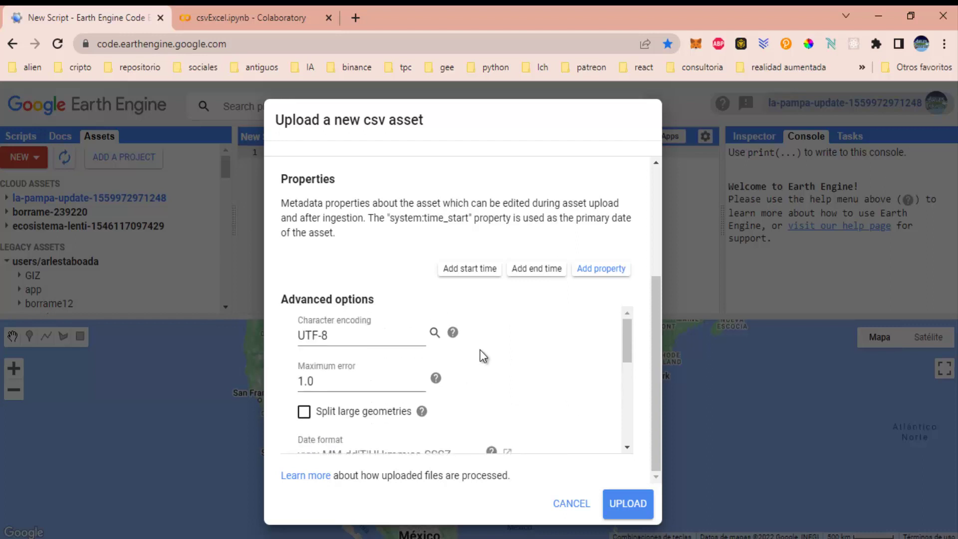
scroll(480, 349, up, 2)
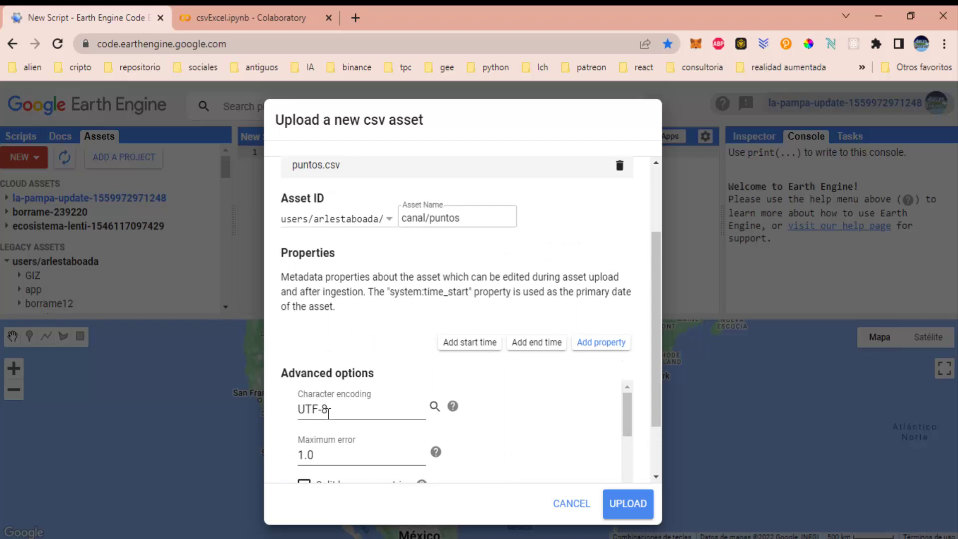
click(432, 408)
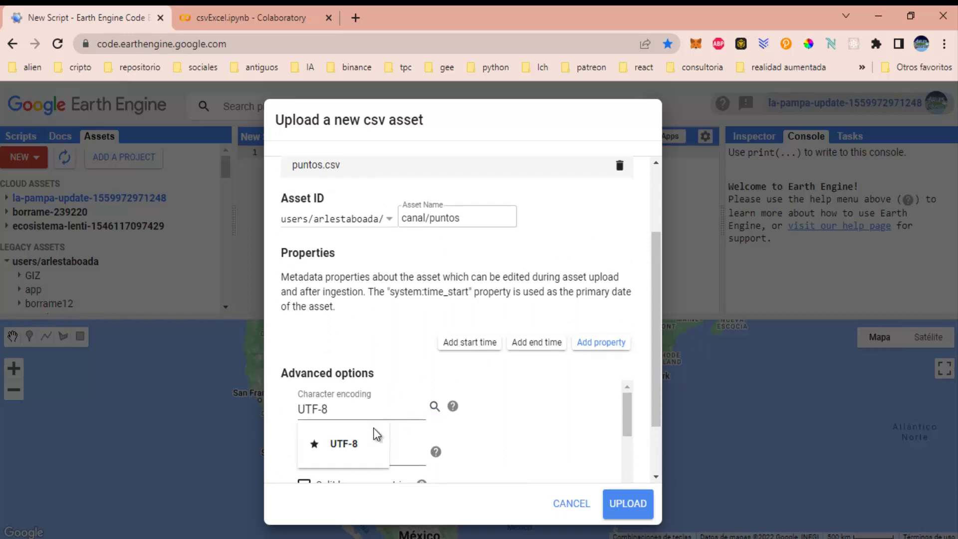
click(583, 393)
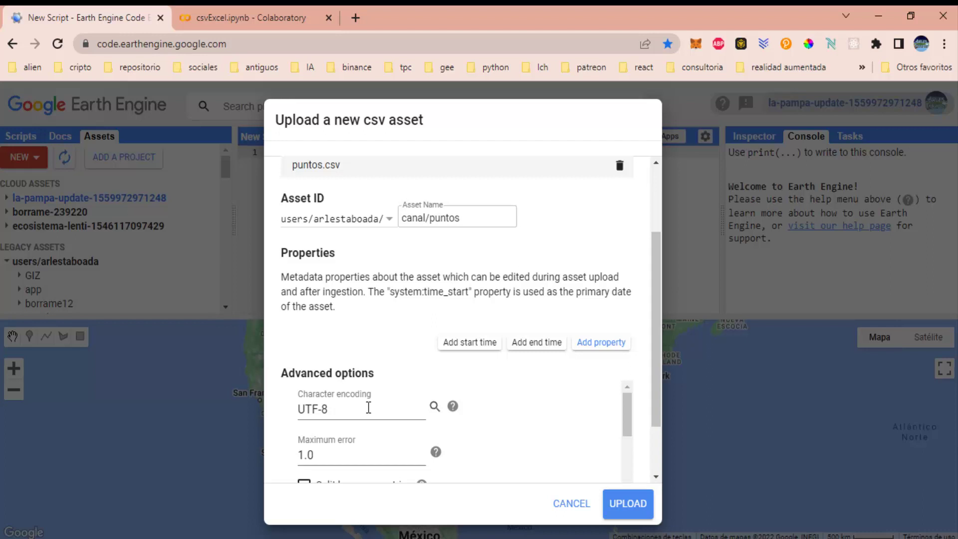
scroll(368, 407, up, 2)
scroll(369, 413, down, 4)
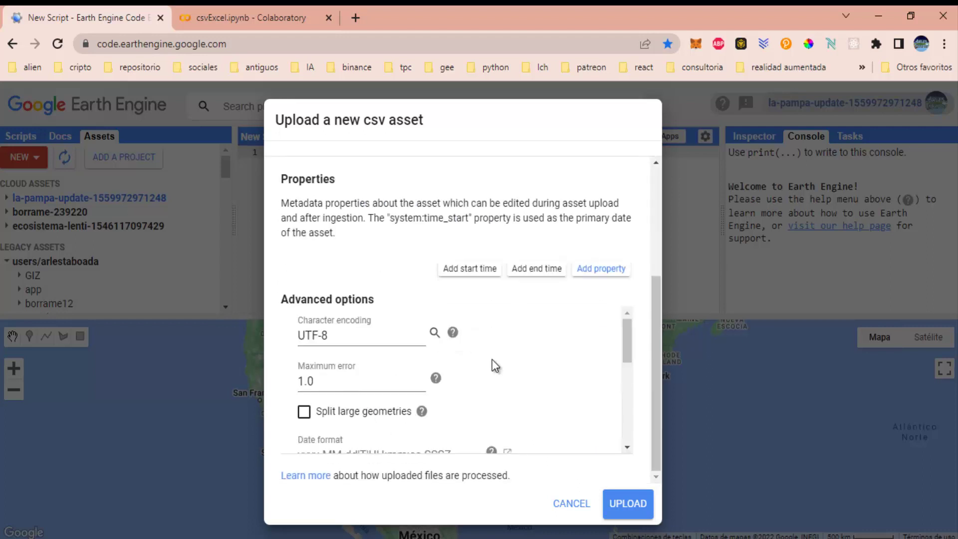
scroll(514, 349, down, 5)
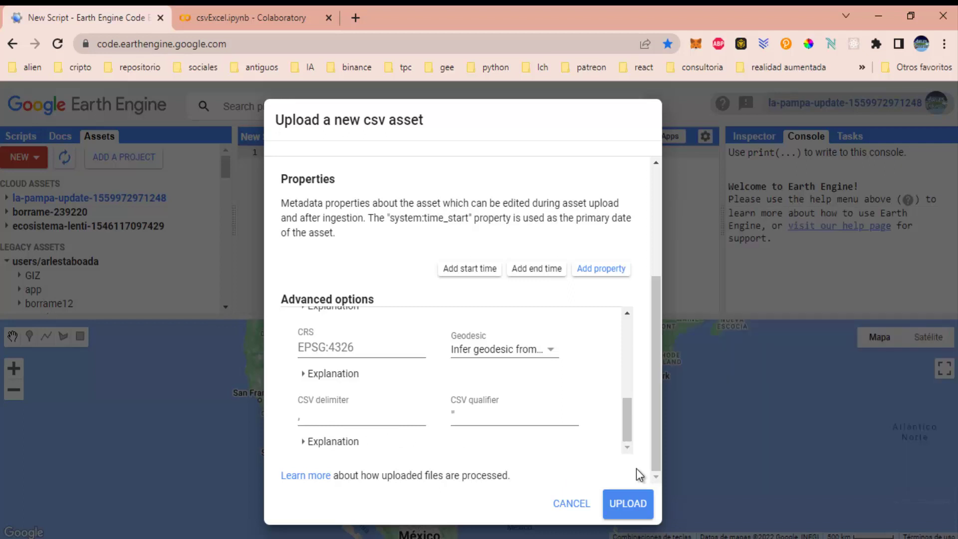
click(628, 504)
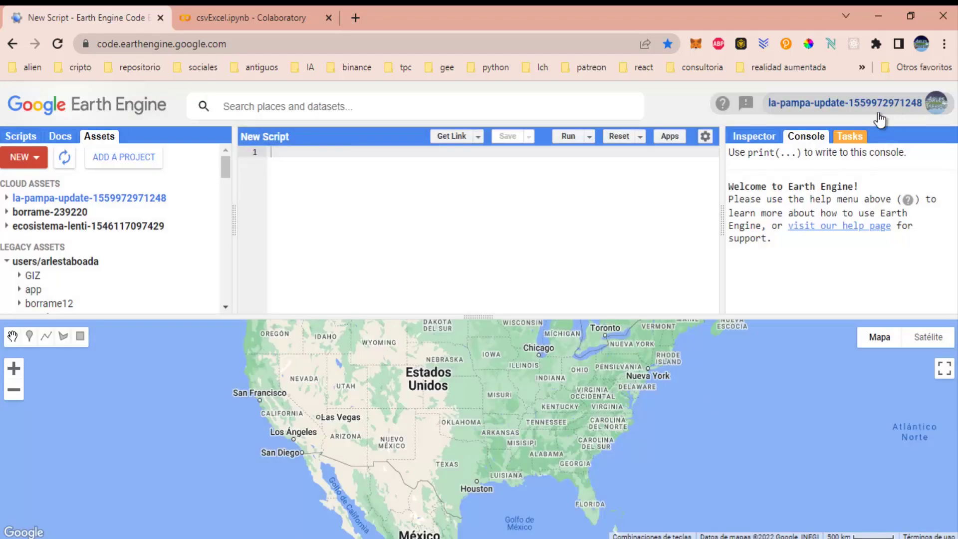
Show the task list in a wider pane and inspect the details of the puntos upload task.
click(851, 139)
drag(727, 203, 587, 207)
click(647, 227)
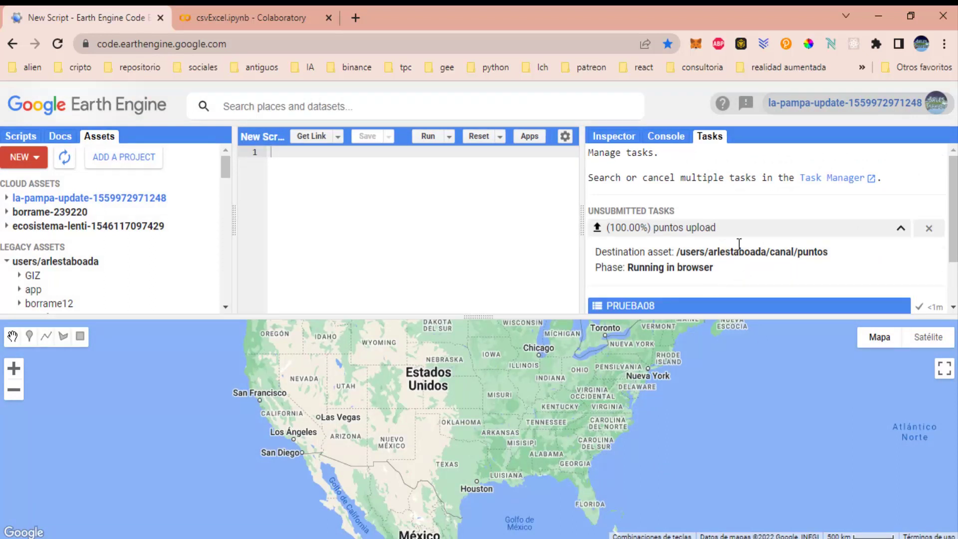
click(732, 216)
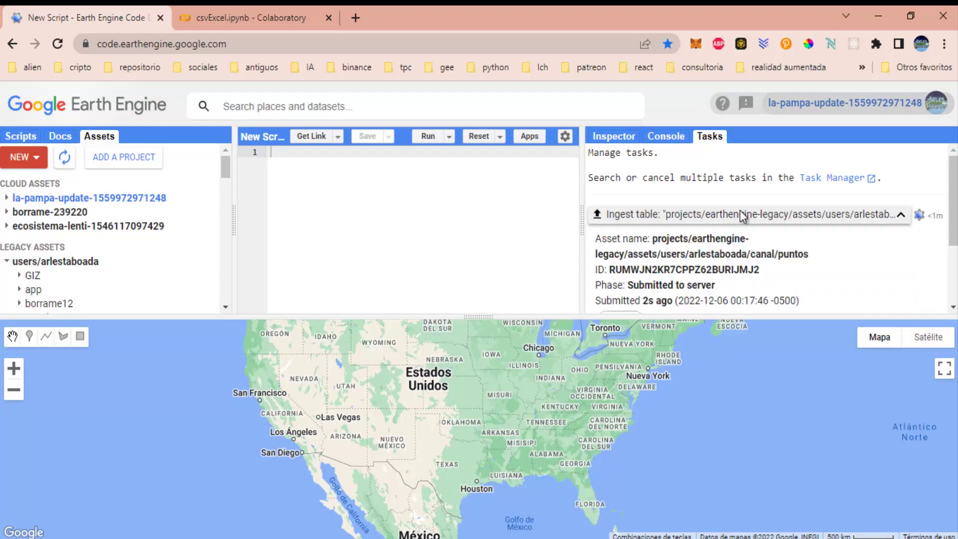
Open the Earth Engine Task Manager and check the phase and asset name of the newest table ingestion task.
click(823, 179)
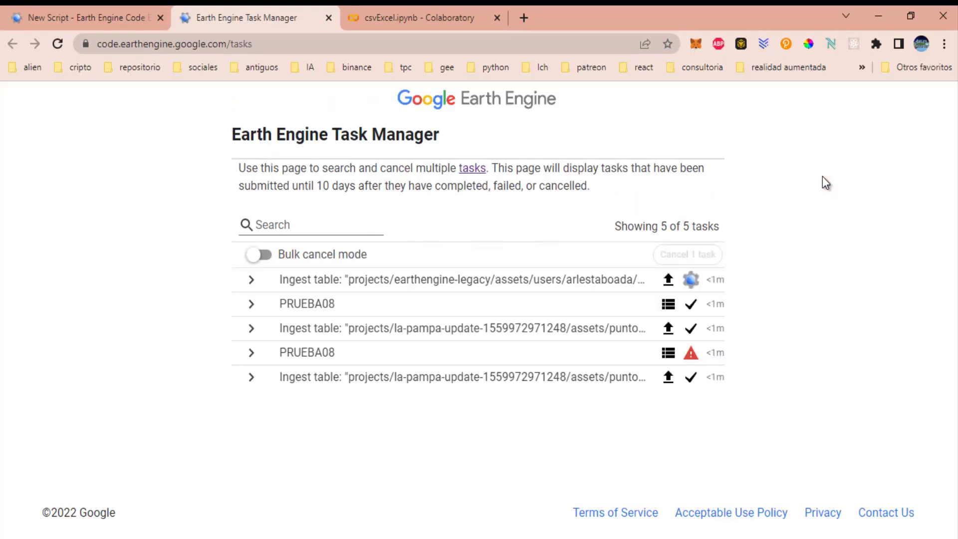
click(256, 282)
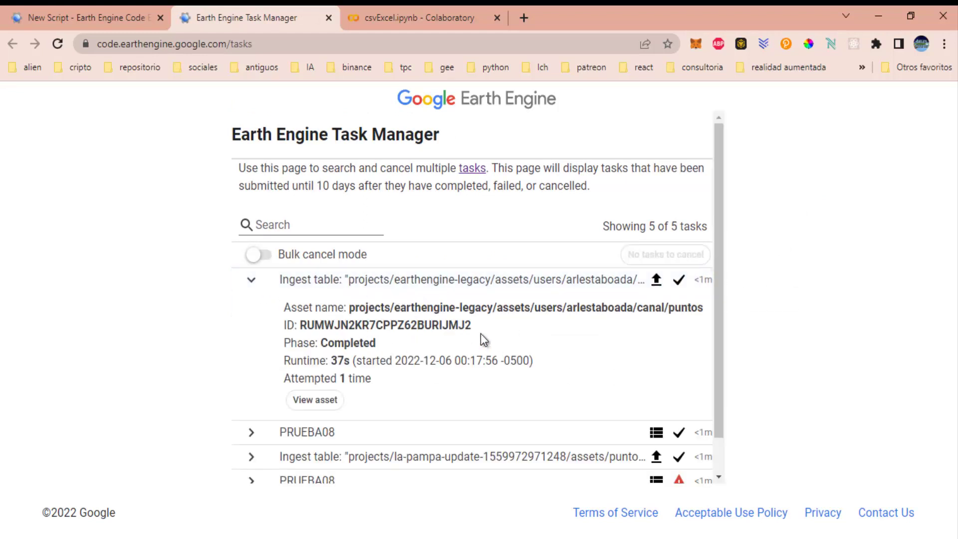
drag(669, 309, 704, 309)
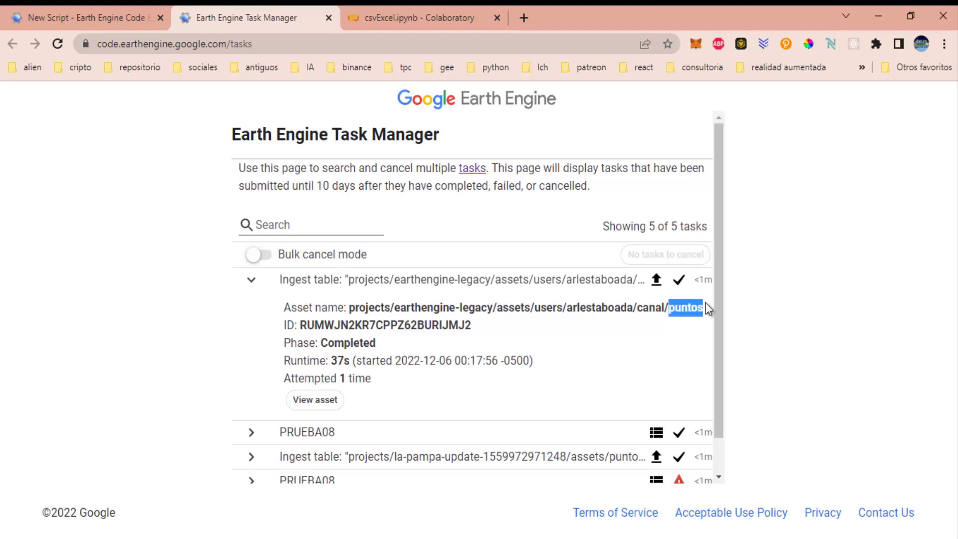